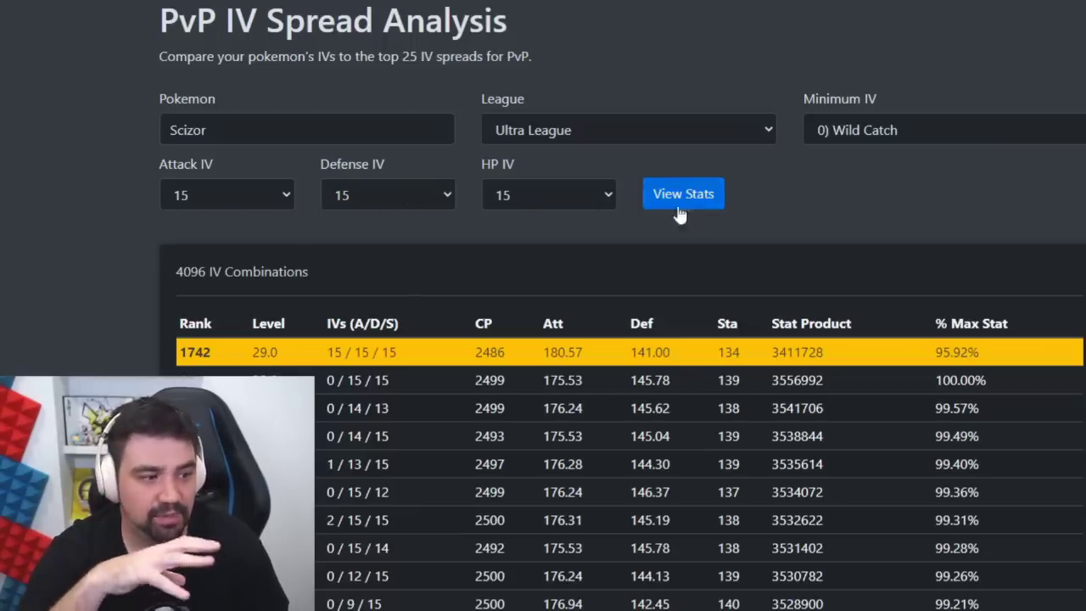
Examine Scizor's Ultra League IV ranking, comparing the 15/15/15 spread with the top-ranked spreads
scroll(81, 252, down, 3)
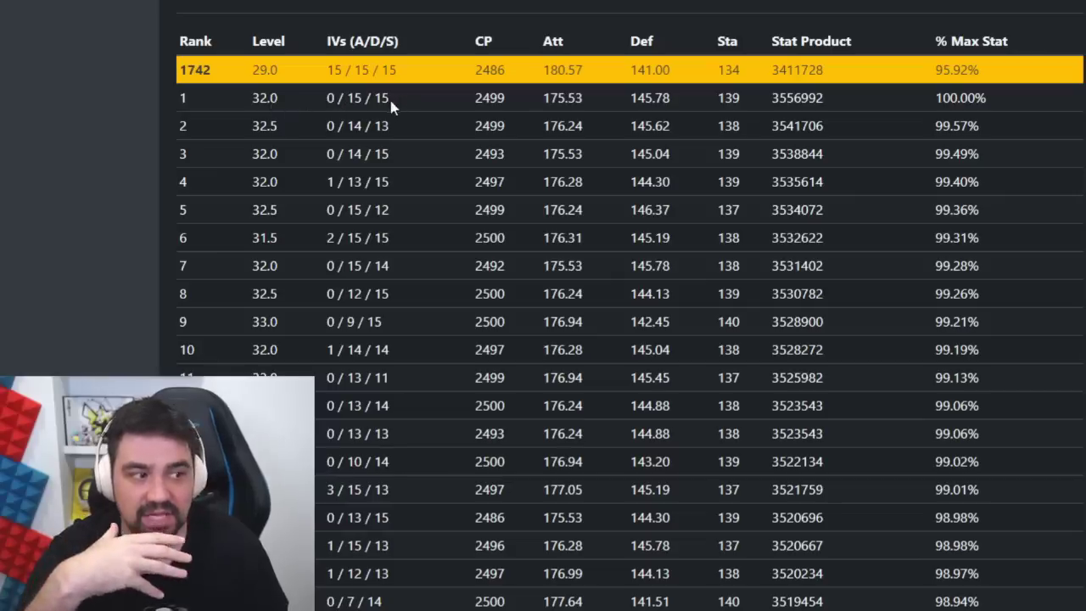
scroll(288, 198, up, 3)
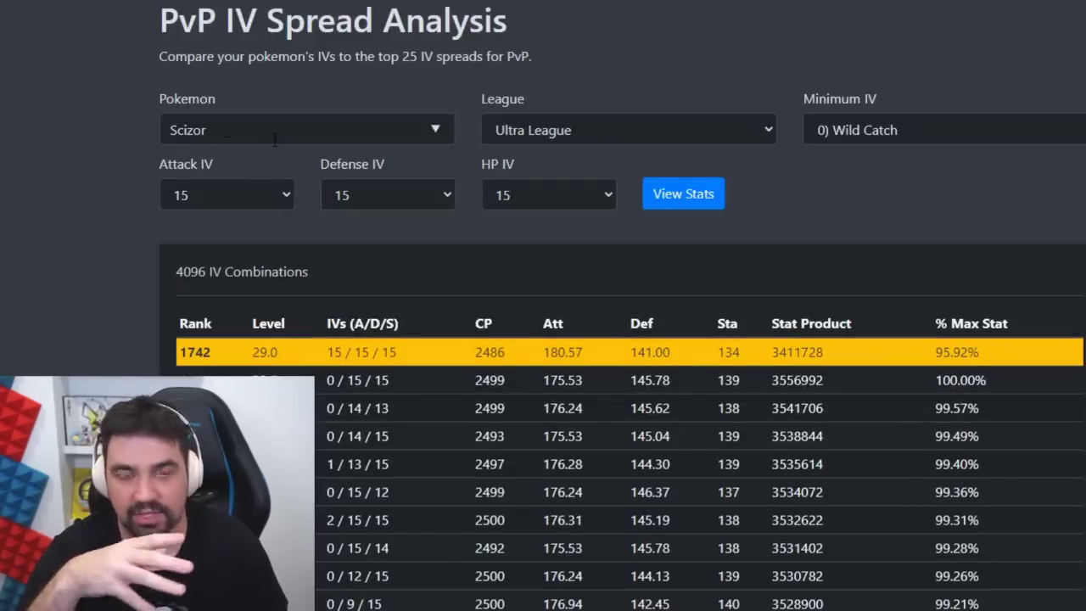
scroll(260, 241, down, 2)
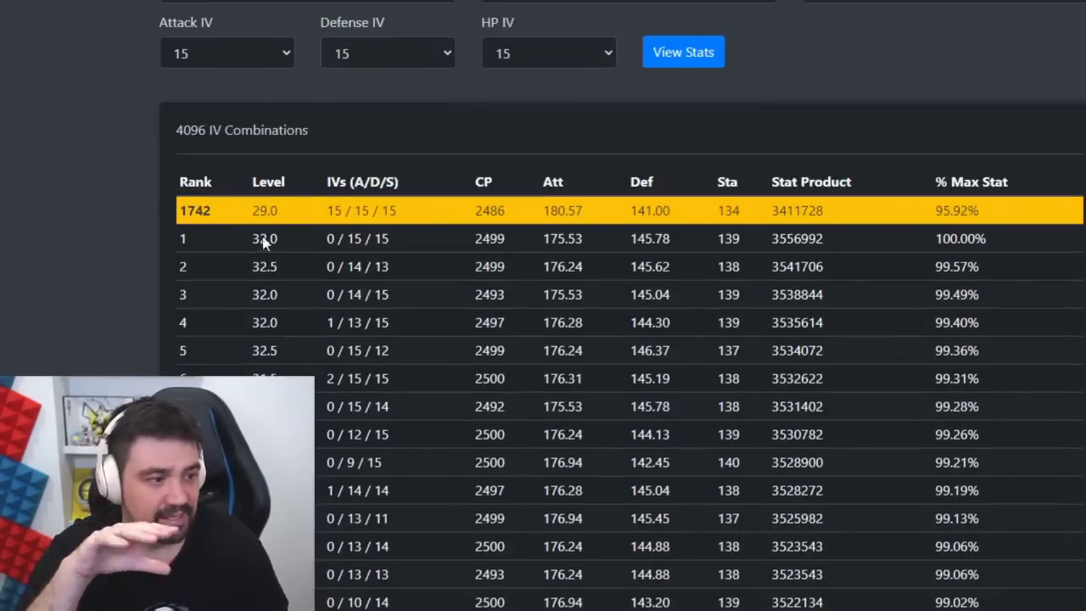
scroll(286, 227, down, 2)
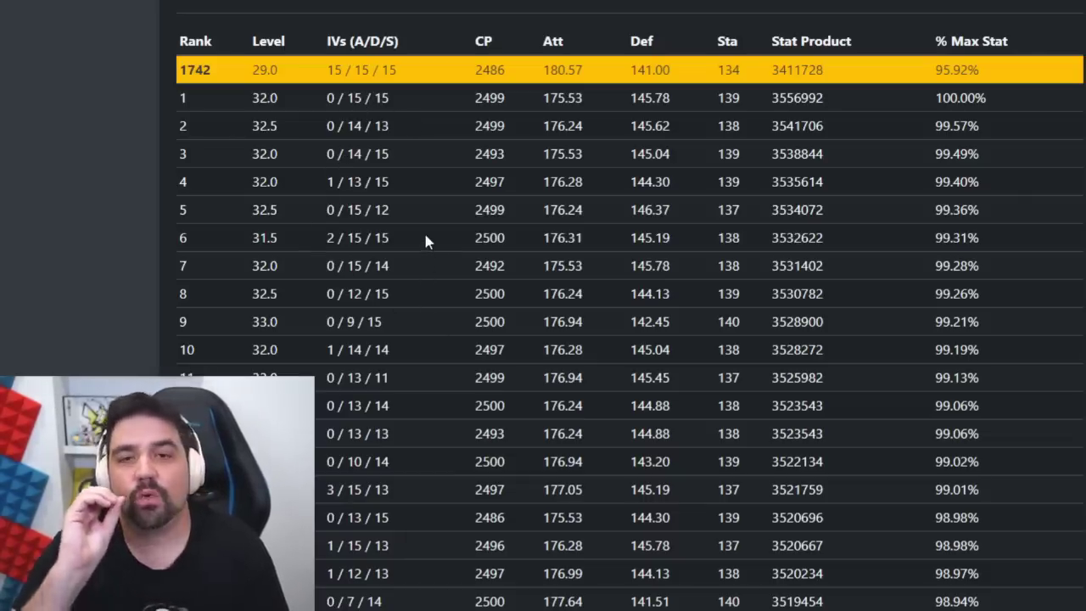
scroll(424, 310, up, 3)
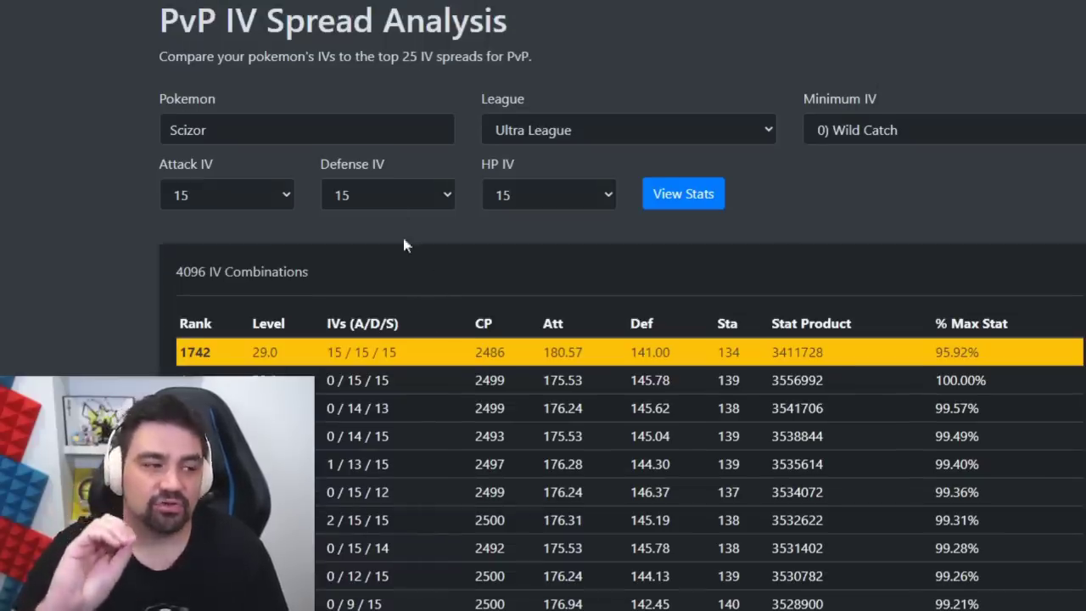
Change the Pokemon to Clefable, run the Ultra League analysis for 15/15/15 IVs, and look through the ranking
click(435, 129)
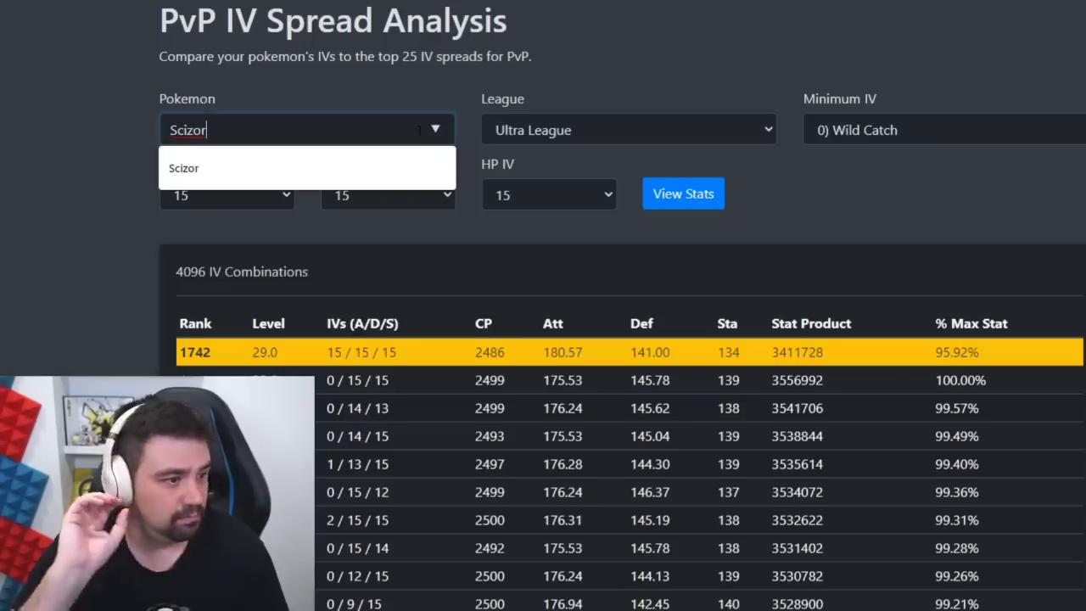
key(BackSpace)
key(BackSpace)
key(BackSpace)
key(BackSpace)
key(BackSpace)
key(BackSpace)
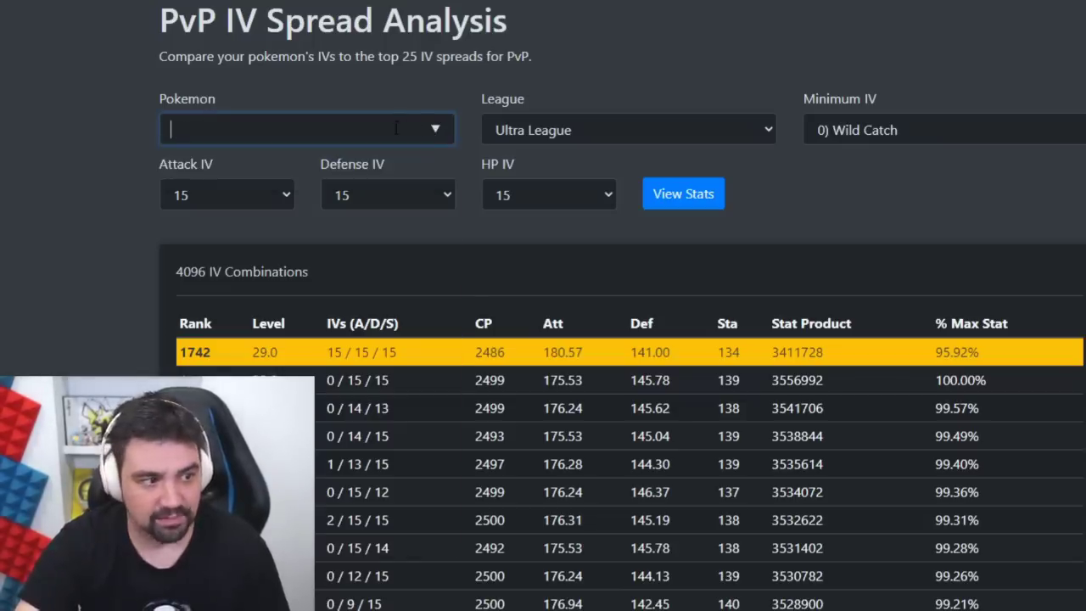
text(clef)
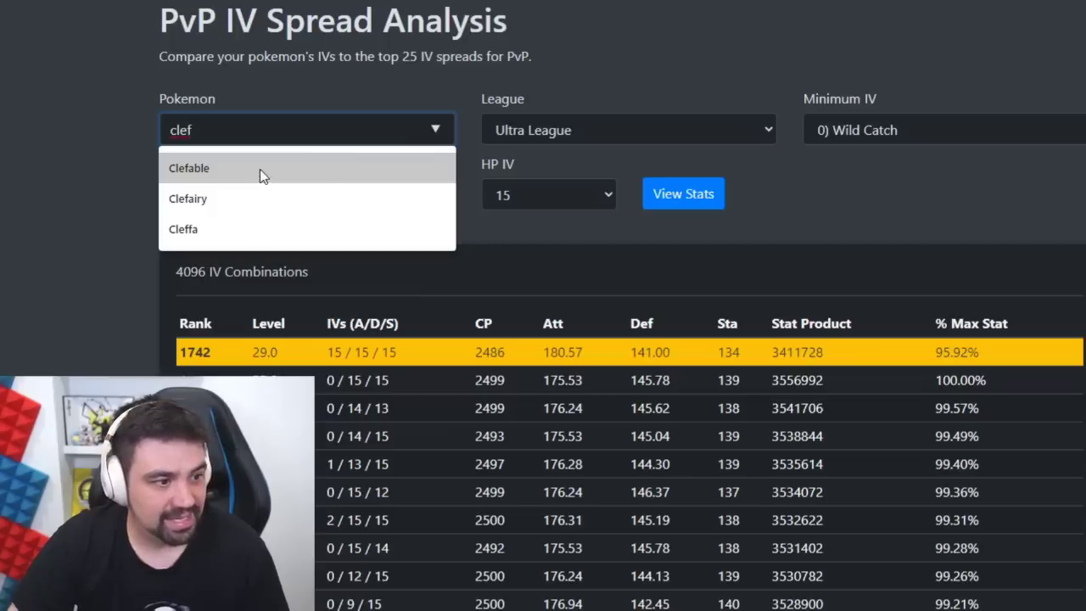
click(259, 169)
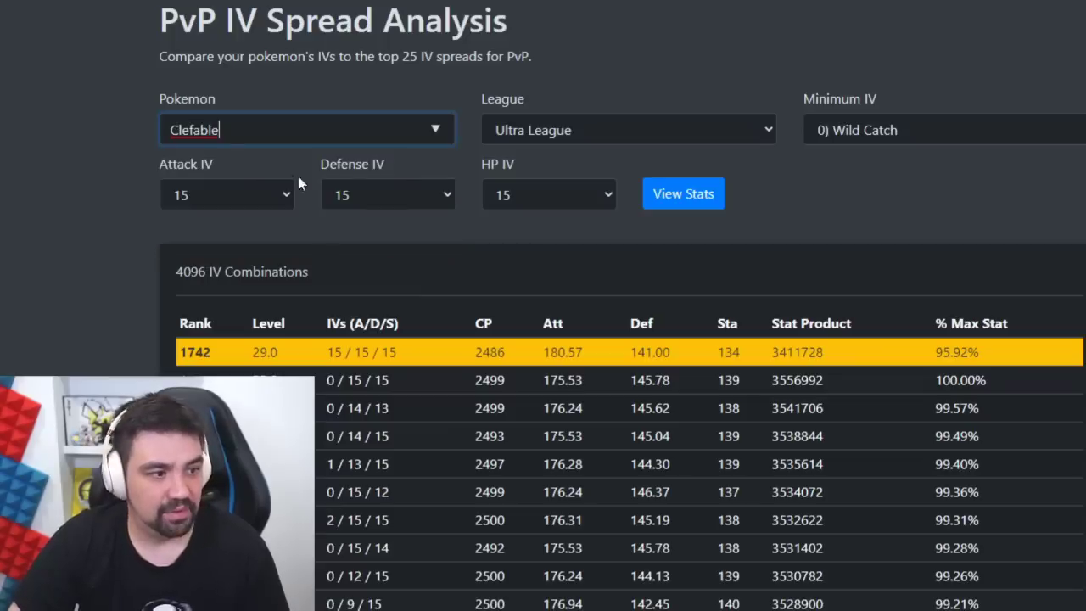
click(676, 197)
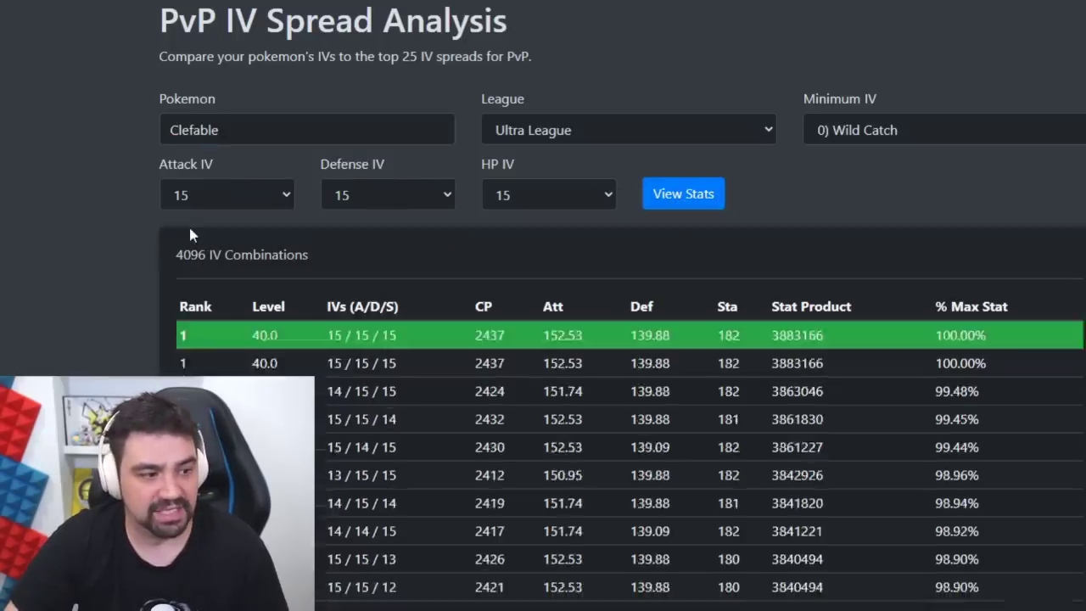
scroll(66, 246, down, 8)
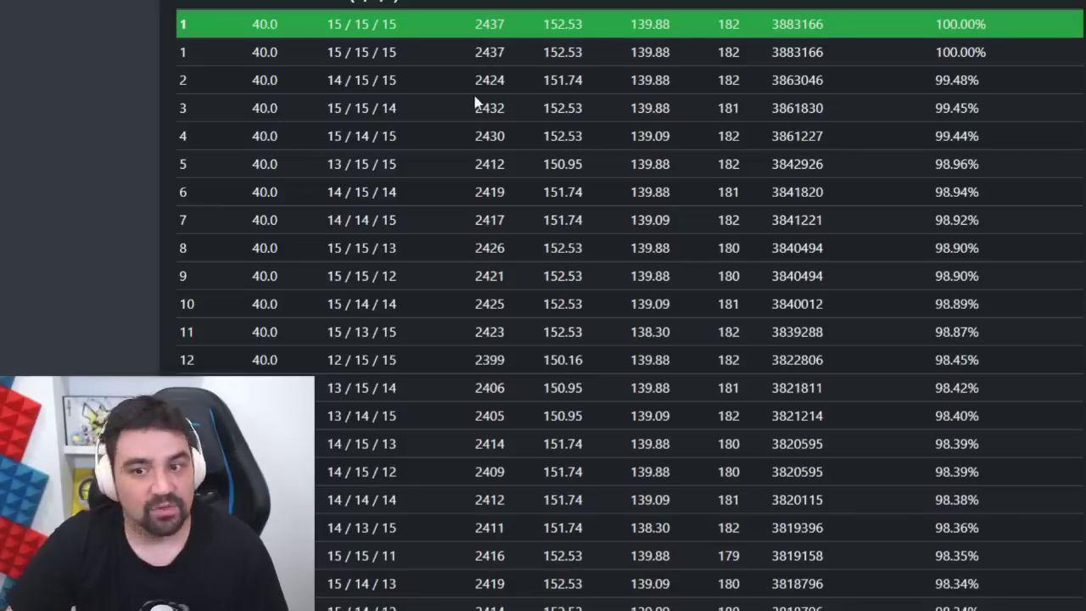
Replace Clefable with Sableye as the Pokemon to analyse
scroll(415, 172, up, 1)
scroll(416, 172, up, 6)
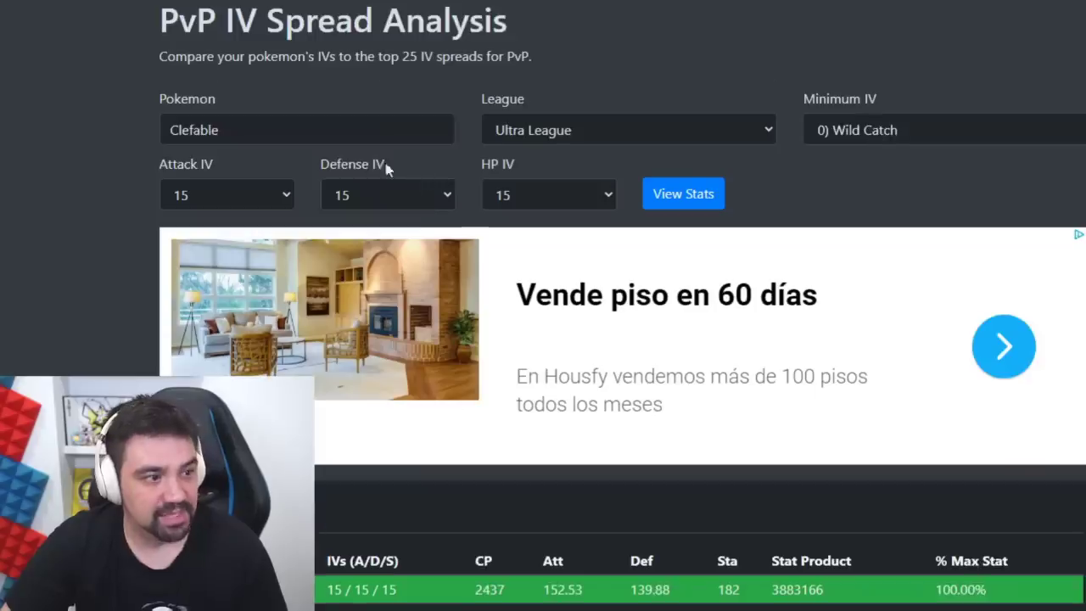
click(369, 130)
key(BackSpace)
key(BackSpace)
key(BackSpace)
key(BackSpace)
key(BackSpace)
key(BackSpace)
key(BackSpace)
key(BackSpace)
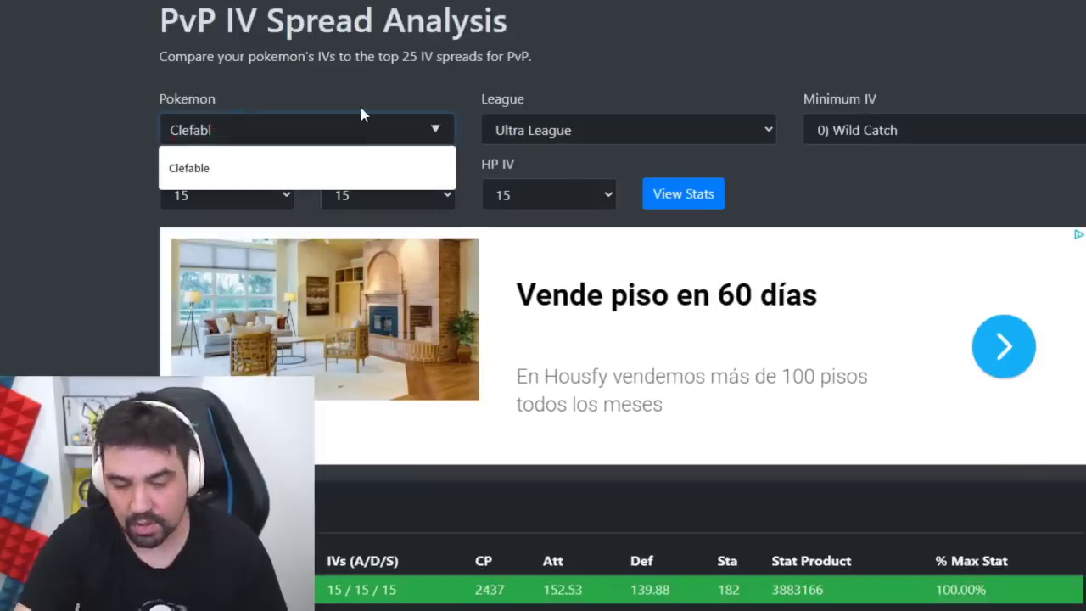
text(sabley)
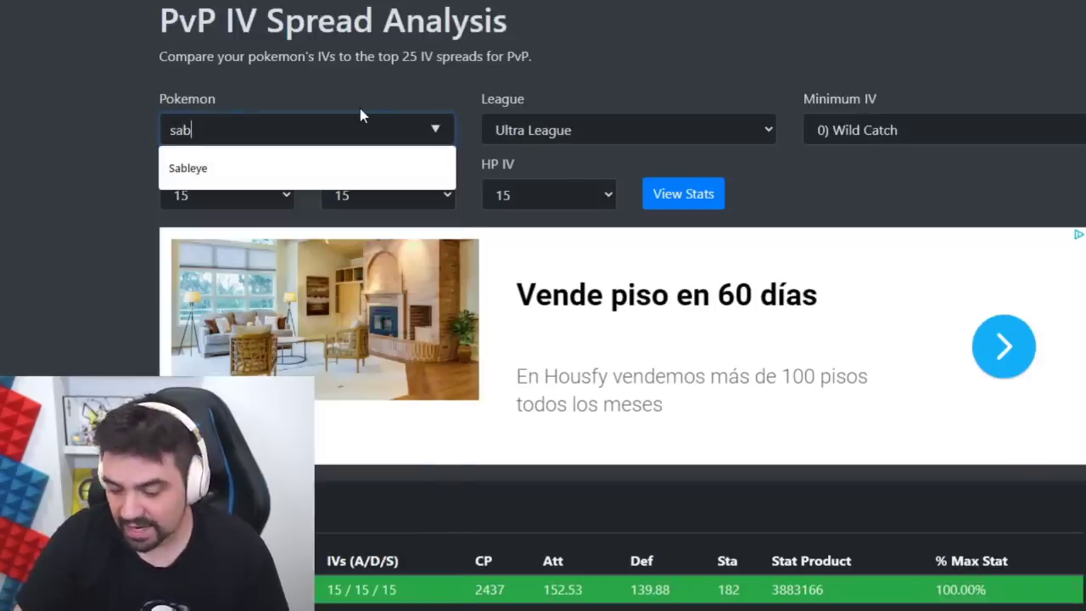
click(260, 167)
Set the league to Great League, generate Sableye's stats for 15/15/15 IVs, and look through the ranked spreads
click(552, 130)
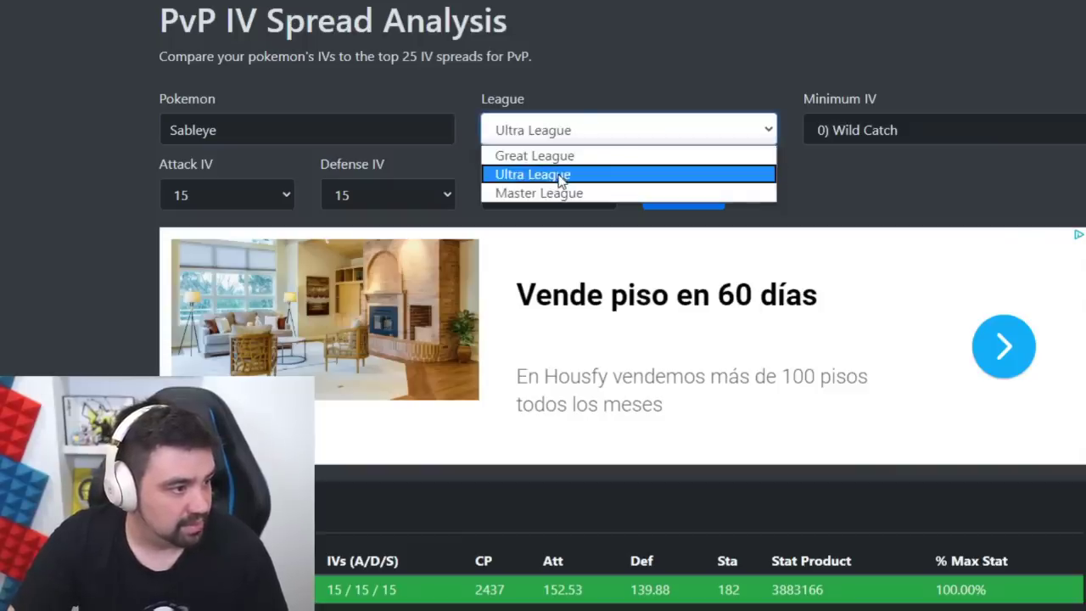
click(577, 157)
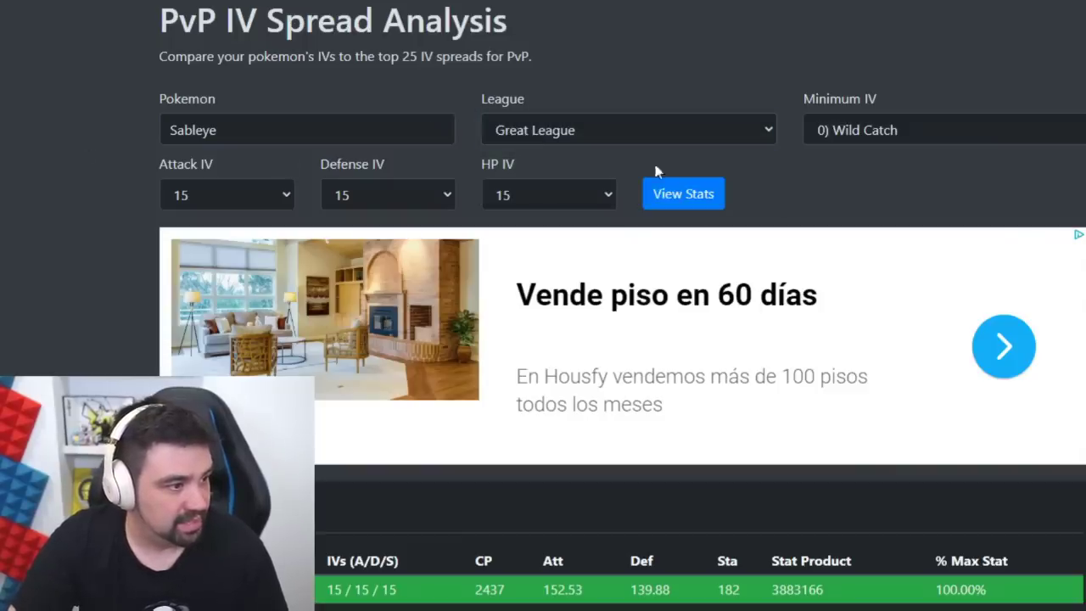
click(679, 194)
scroll(194, 250, down, 10)
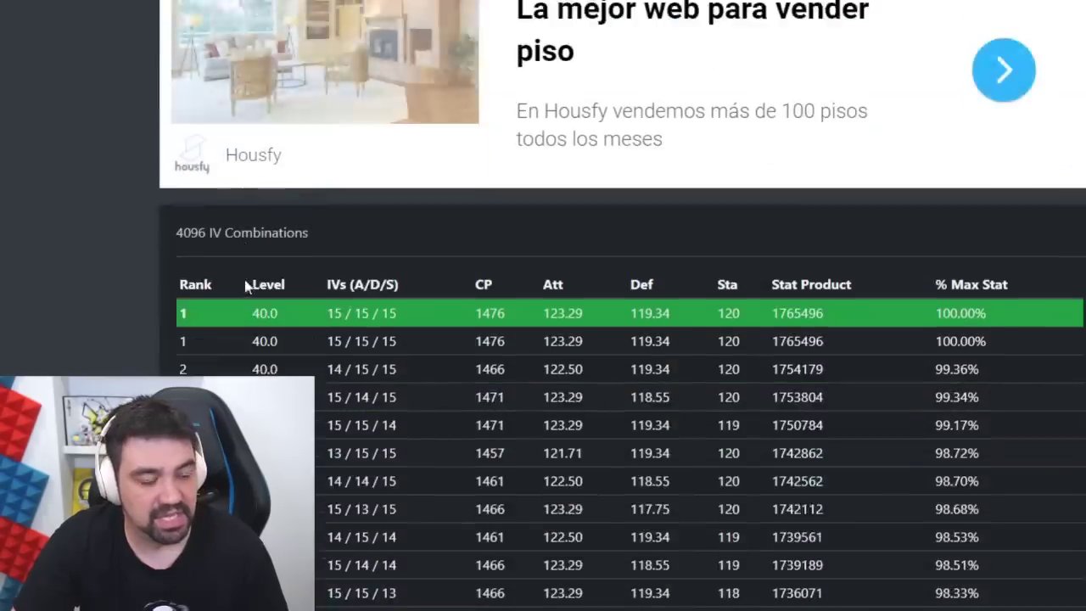
scroll(252, 283, down, 1)
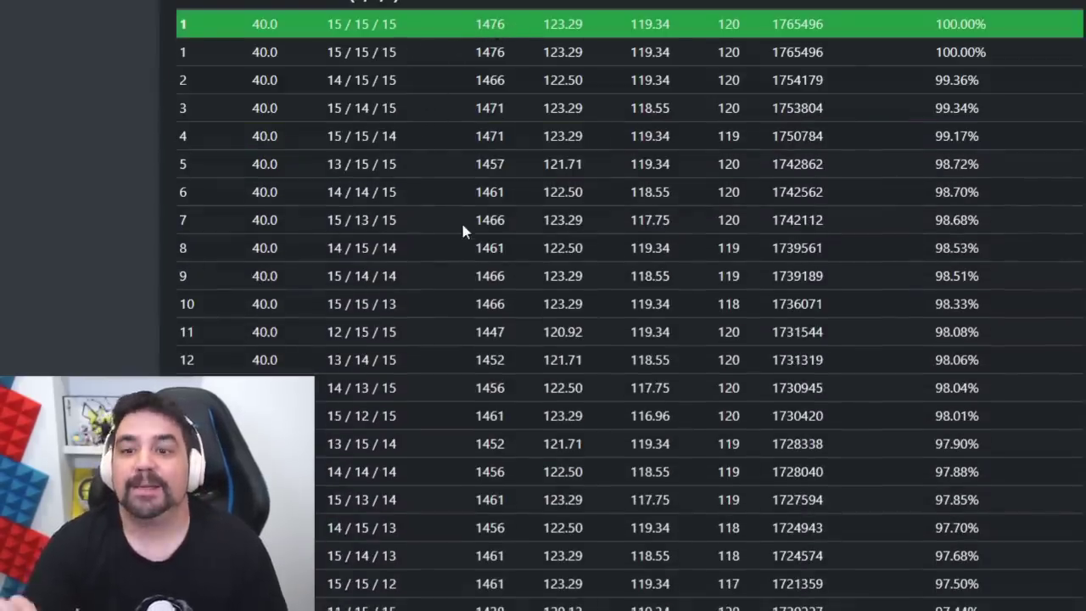
Set the league to Master League and the Pokemon to Zekrom, and view the ranked IV spreads for 15/15/15
scroll(461, 219, up, 10)
click(716, 126)
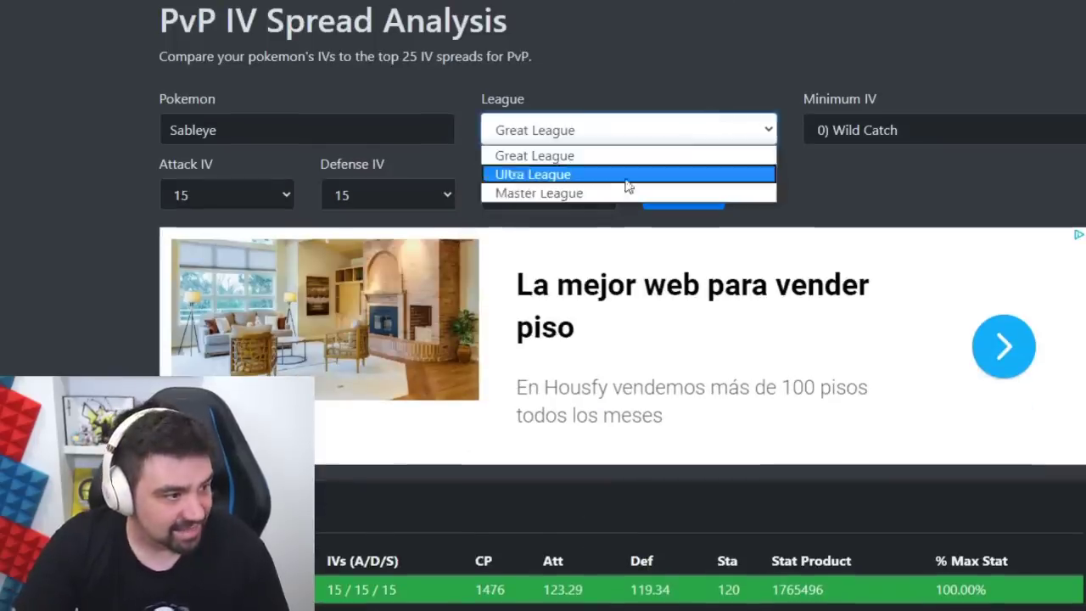
click(594, 192)
key(shift+Tab)
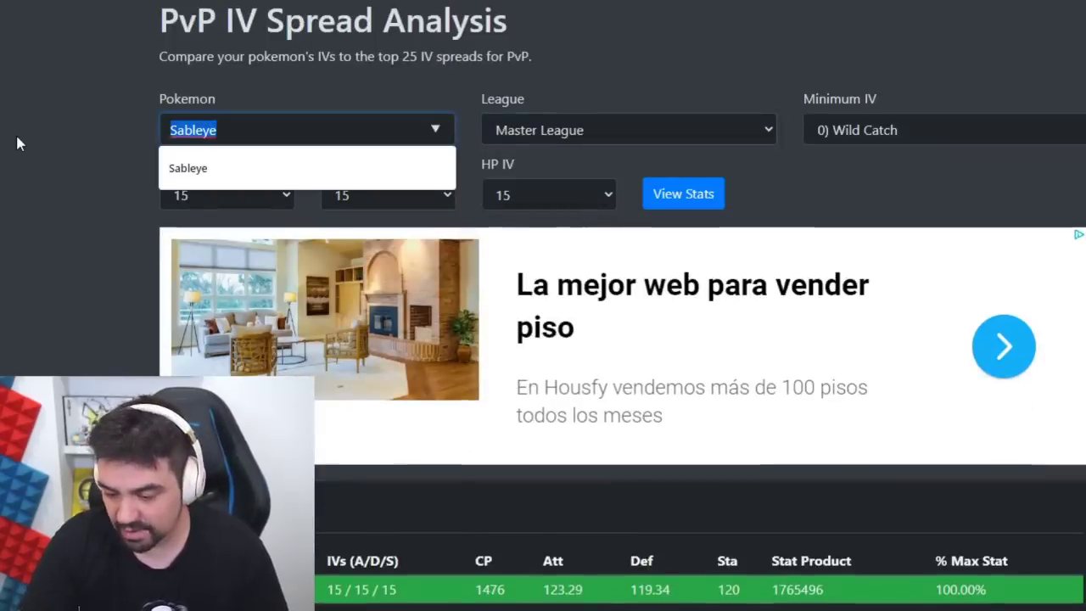
text(zekr)
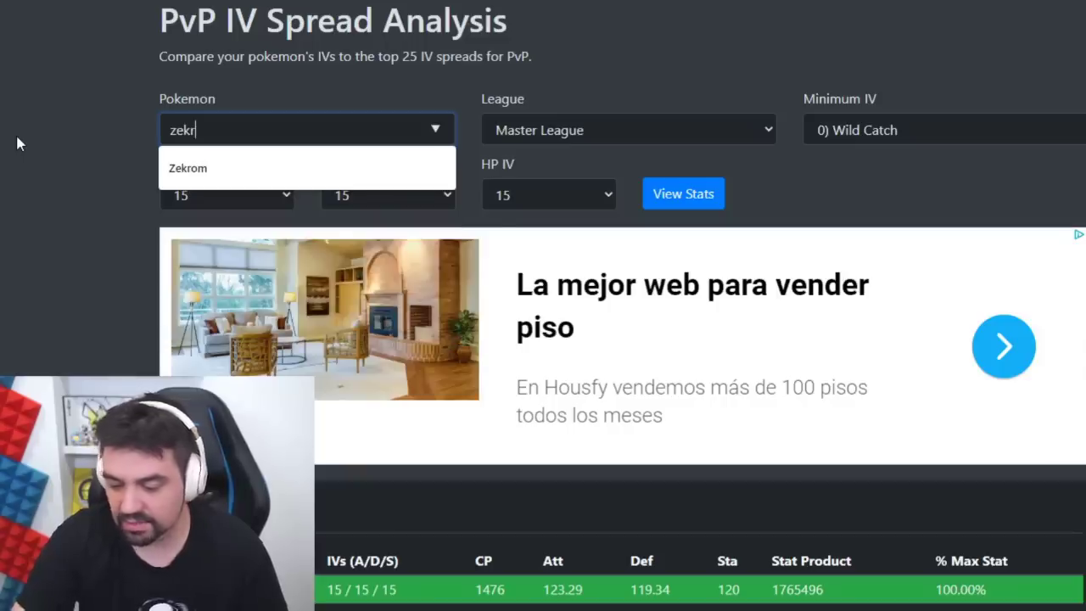
text(o)
click(265, 168)
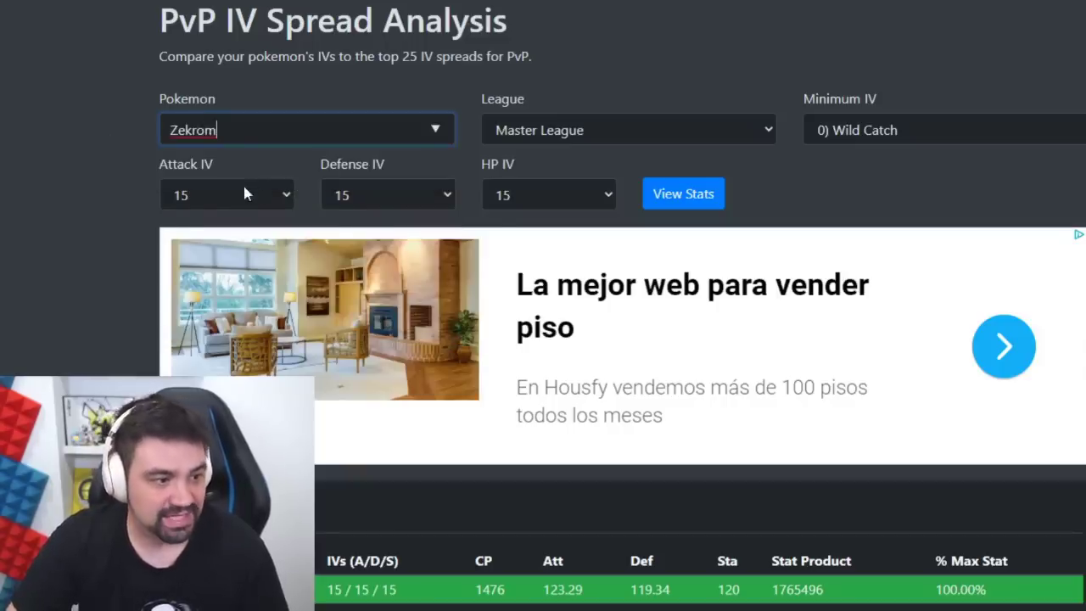
click(685, 195)
scroll(35, 233, down, 4)
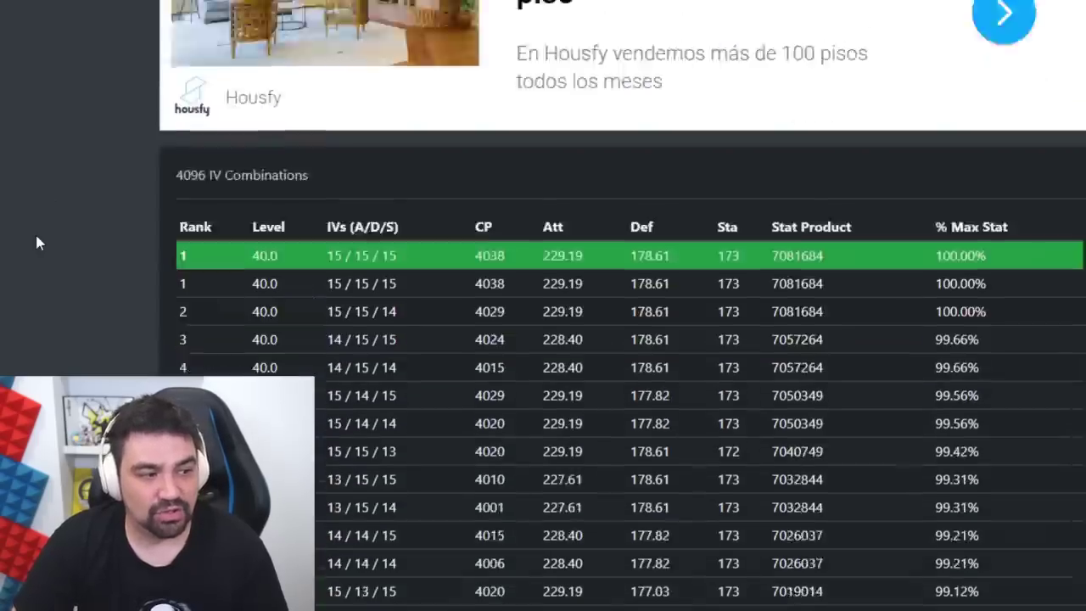
scroll(36, 243, down, 3)
scroll(167, 220, up, 2)
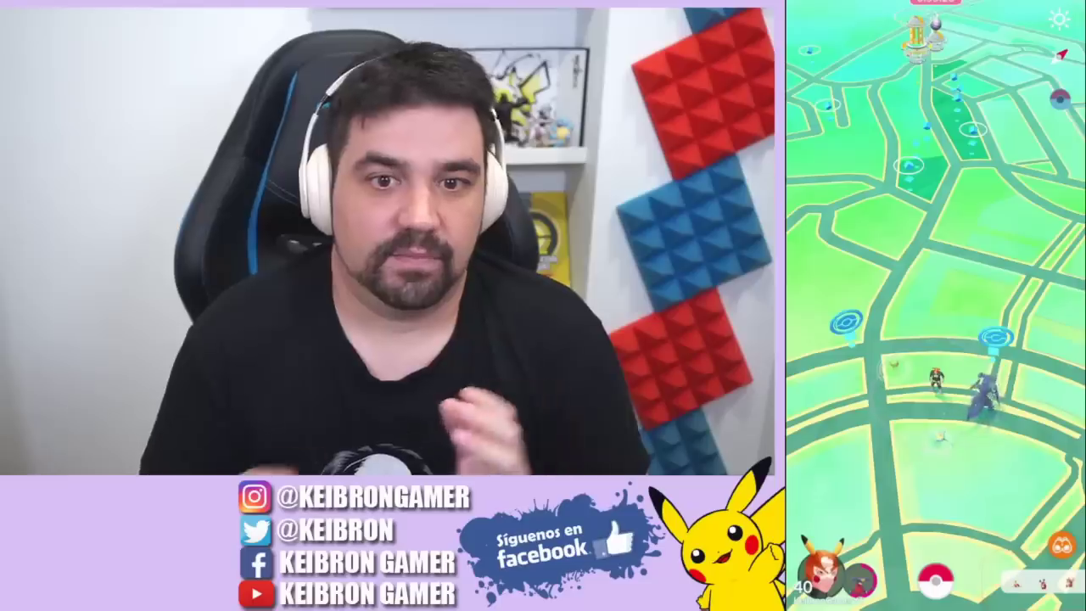
Switch to Pokémon GO, search the Pokémon collection for "Sable", and open the Sableye nicknamed "PvP*"
click(935, 581)
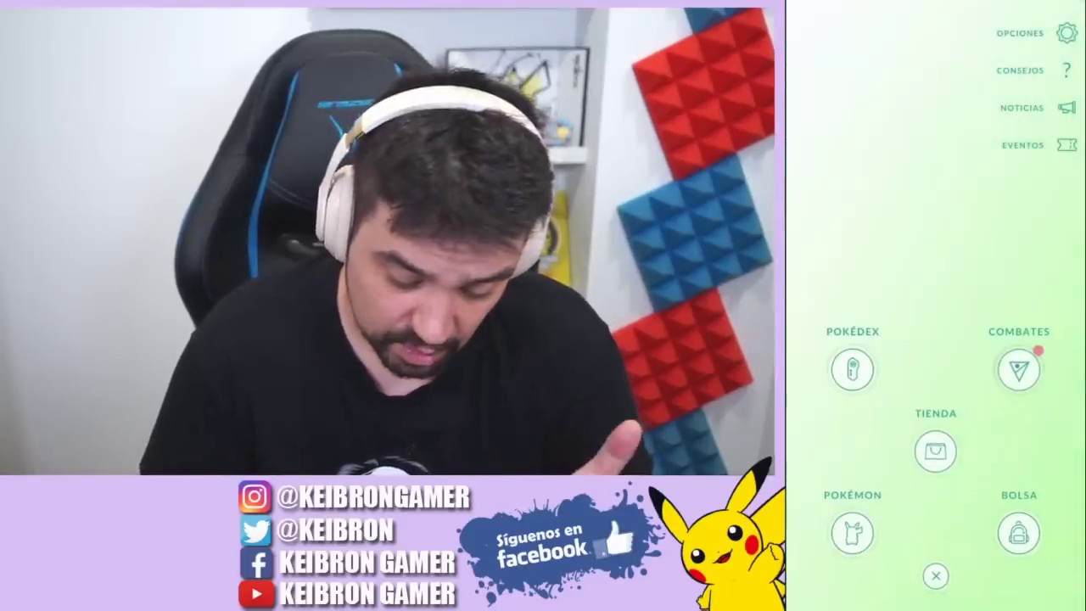
click(853, 531)
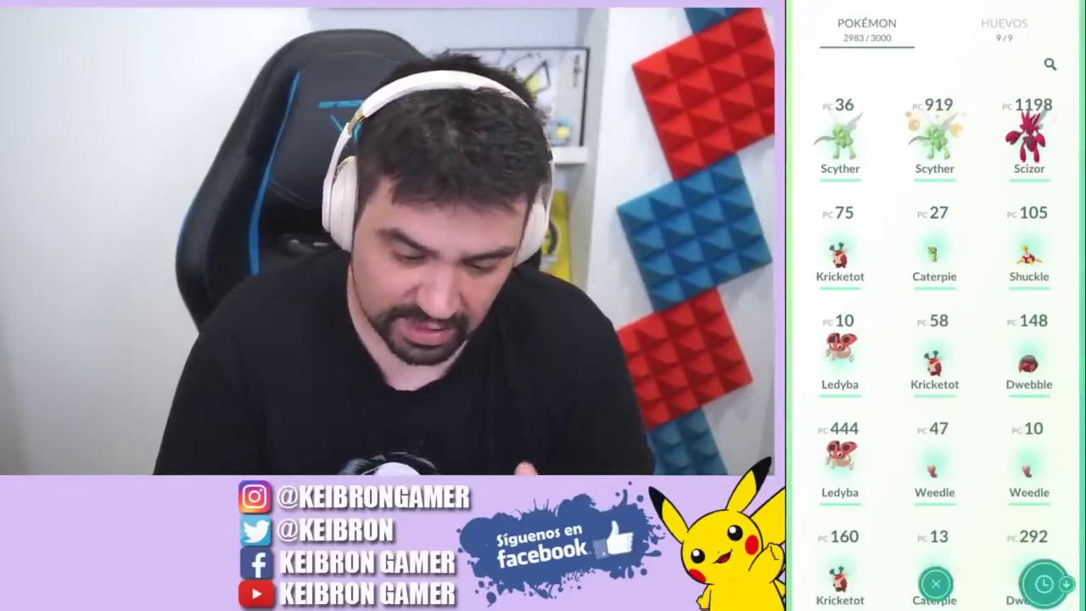
click(1050, 64)
text(Sable)
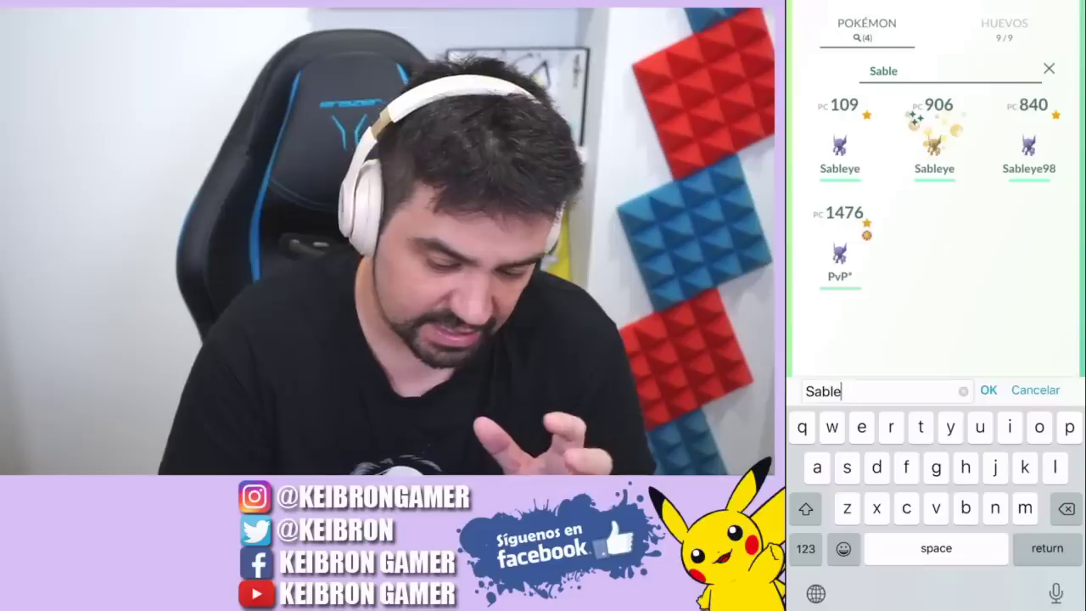
click(839, 253)
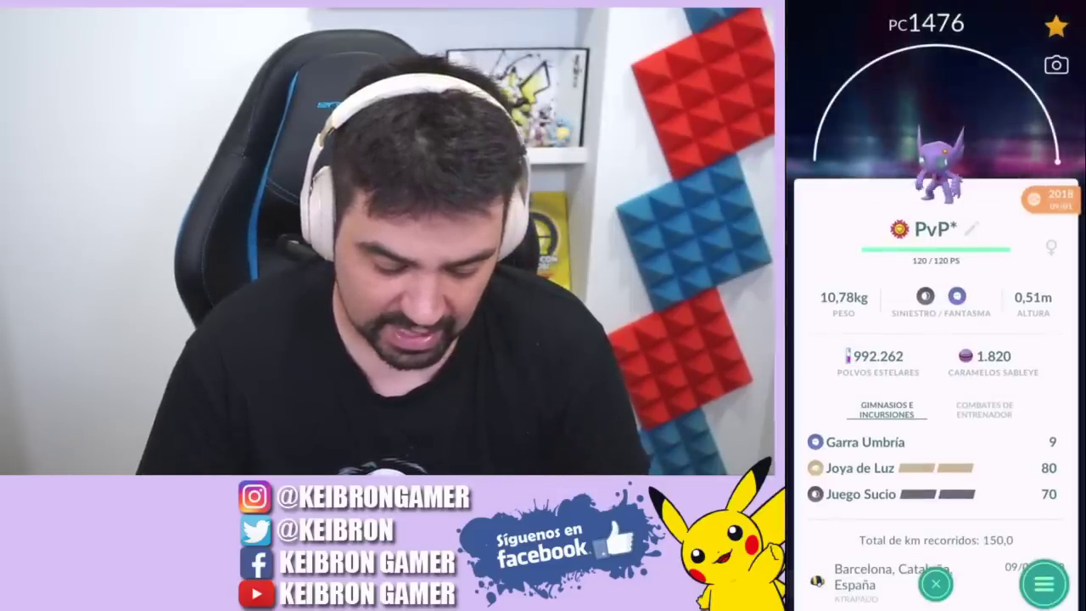
Appraise the Sableye nicknamed "PvP*" to show its Attack, Defense and HP bars
click(1043, 584)
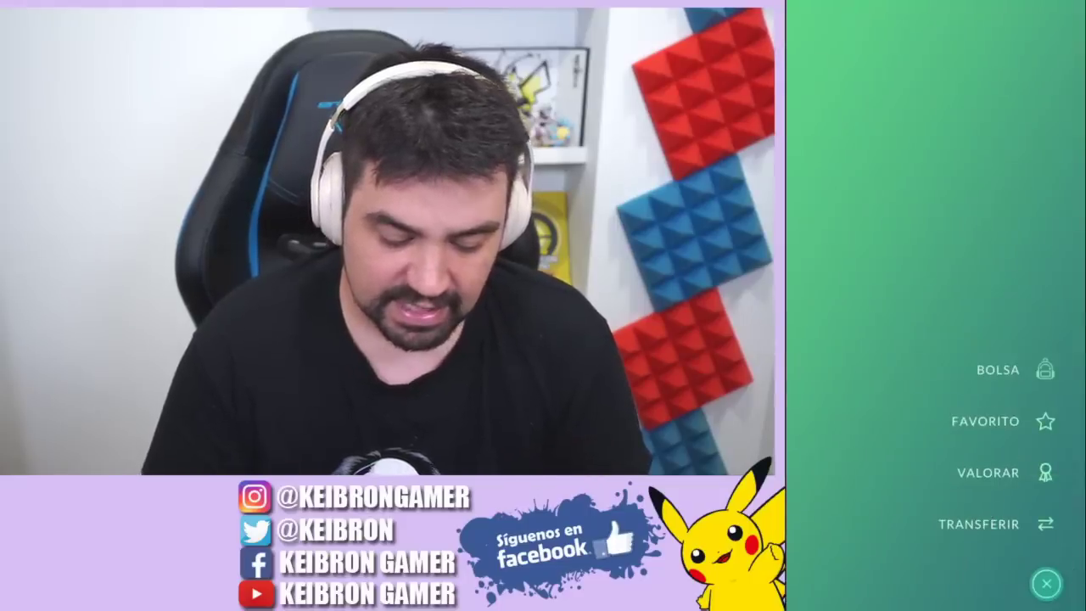
click(1018, 472)
click(934, 586)
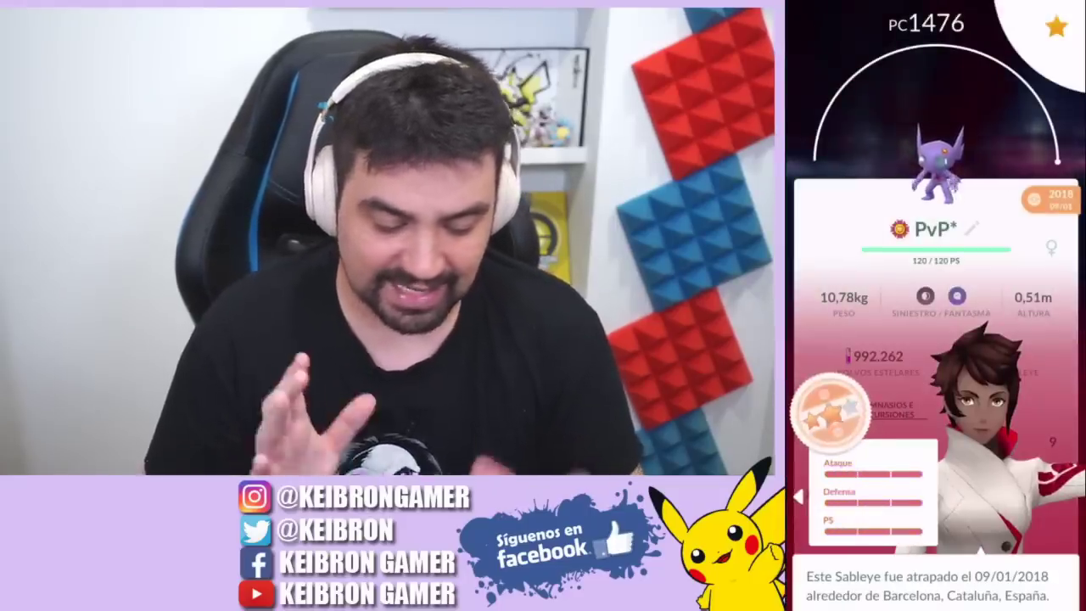